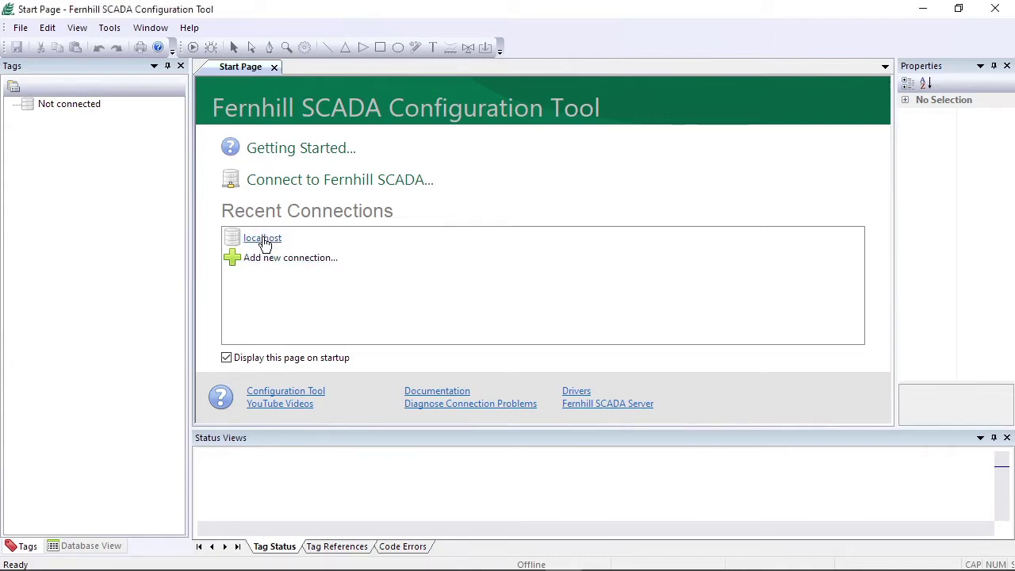
Connect to the localhost server from the Start Page's Recent Connections.
click(263, 239)
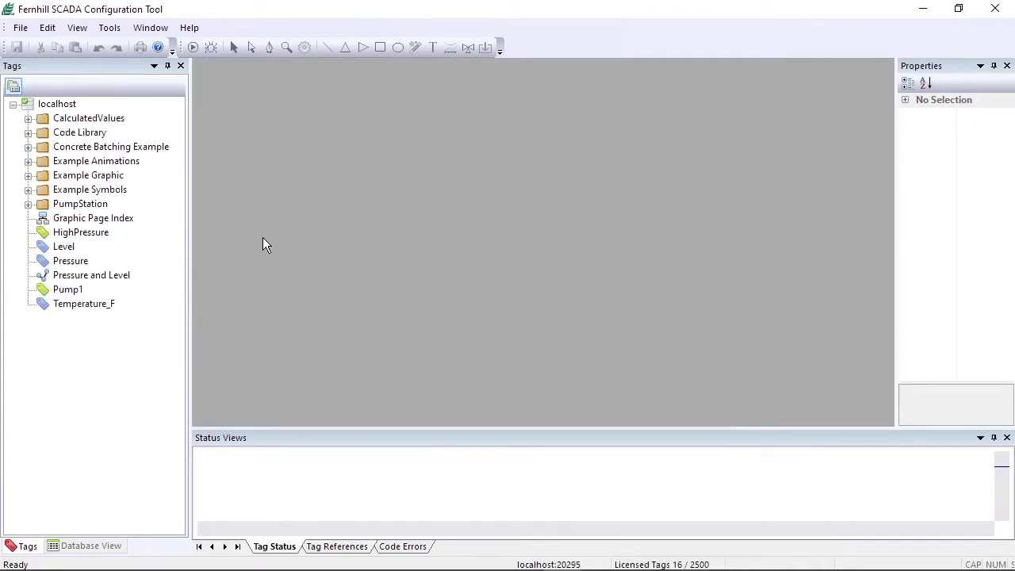
Add a Core > Graphic tag under localhost, keeping the default name Graphic.
right_click(45, 107)
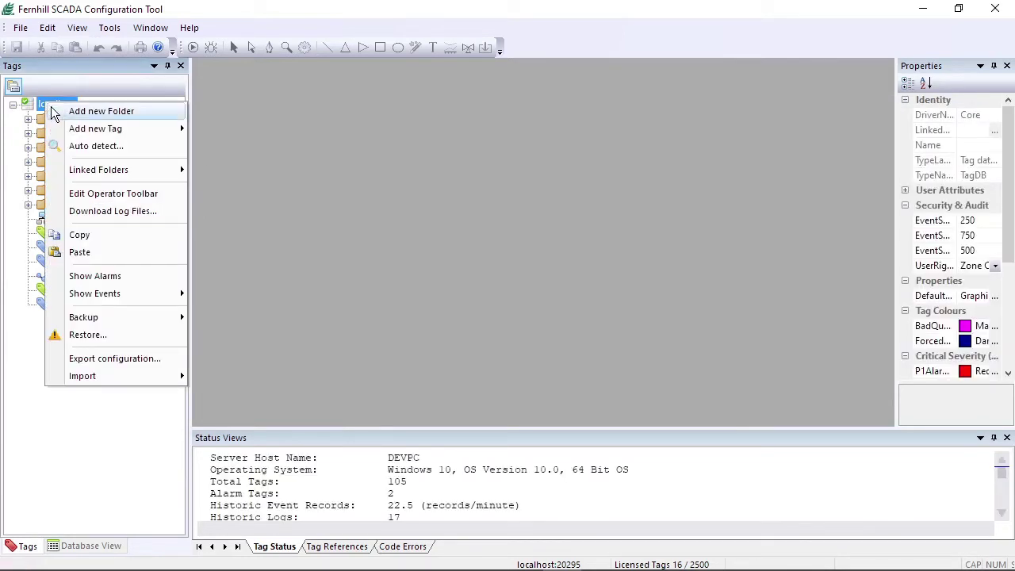
mouse_move(95, 133)
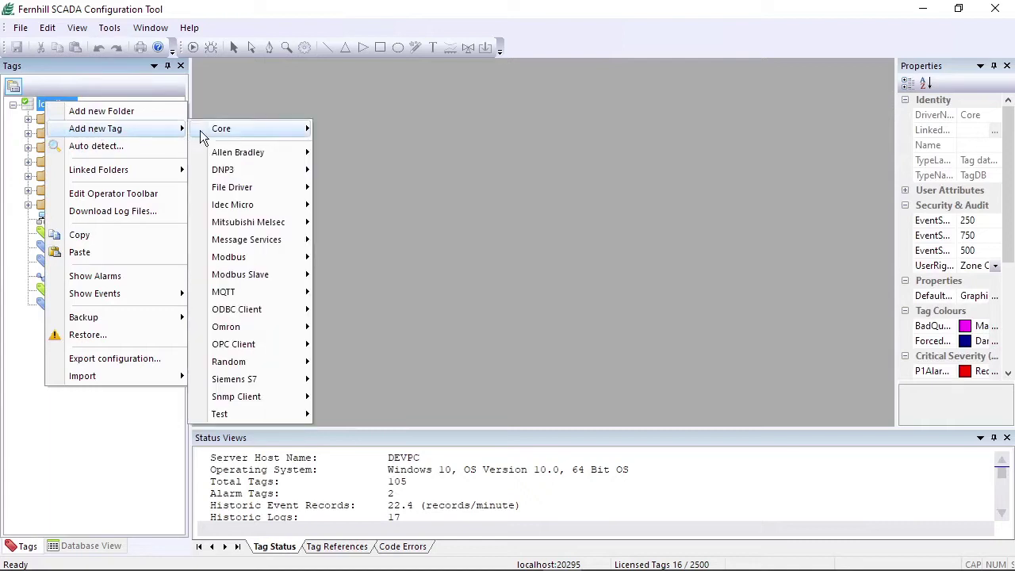
mouse_move(218, 130)
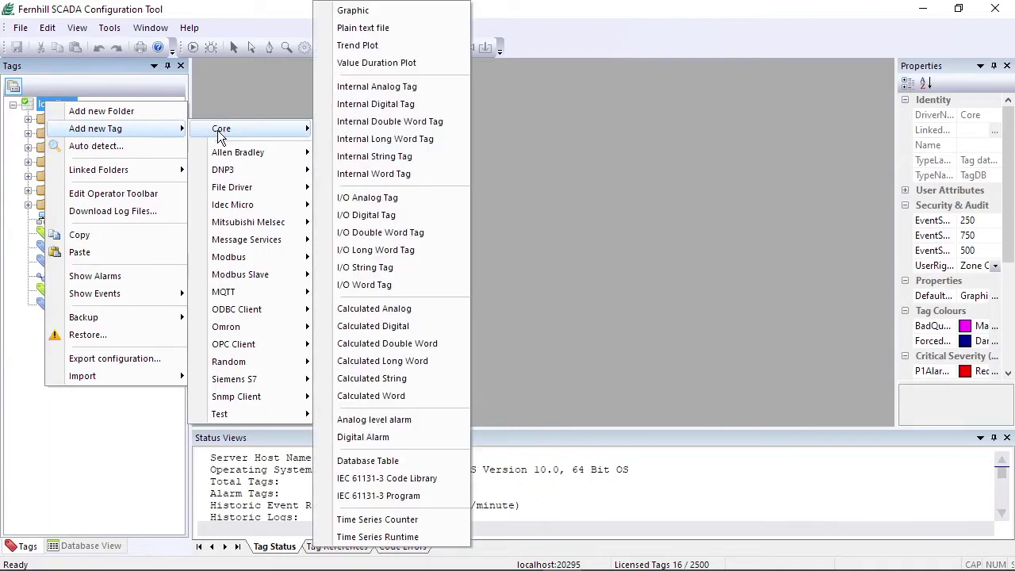
click(353, 11)
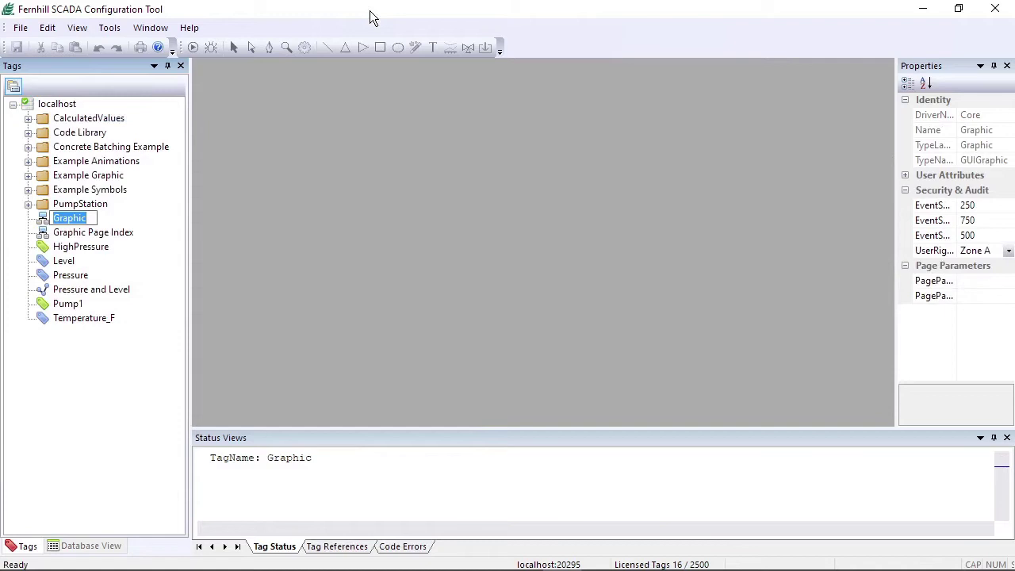
key(Return)
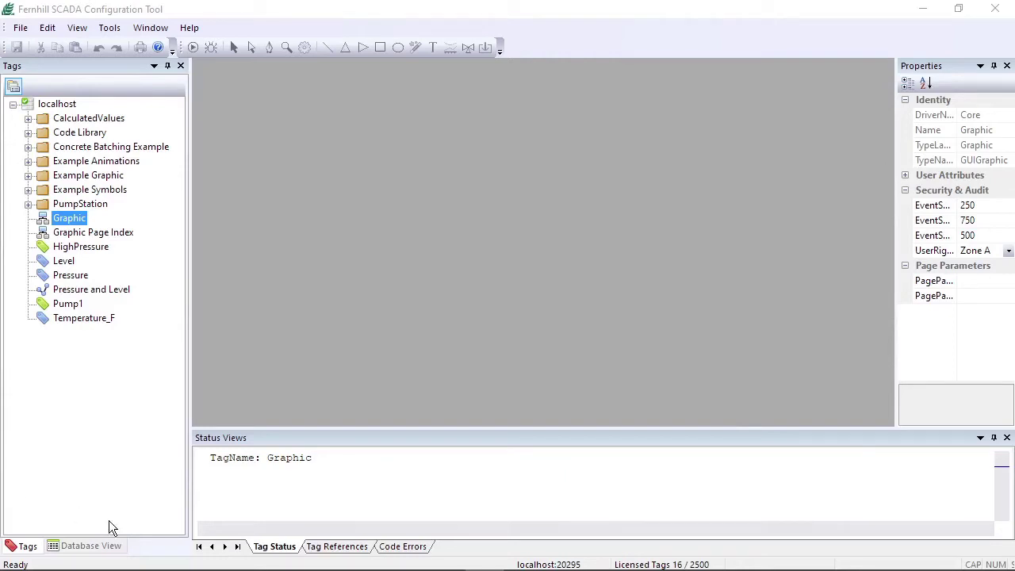
Open the Graphic tag in its editor and select the Pen Tool.
double_click(69, 221)
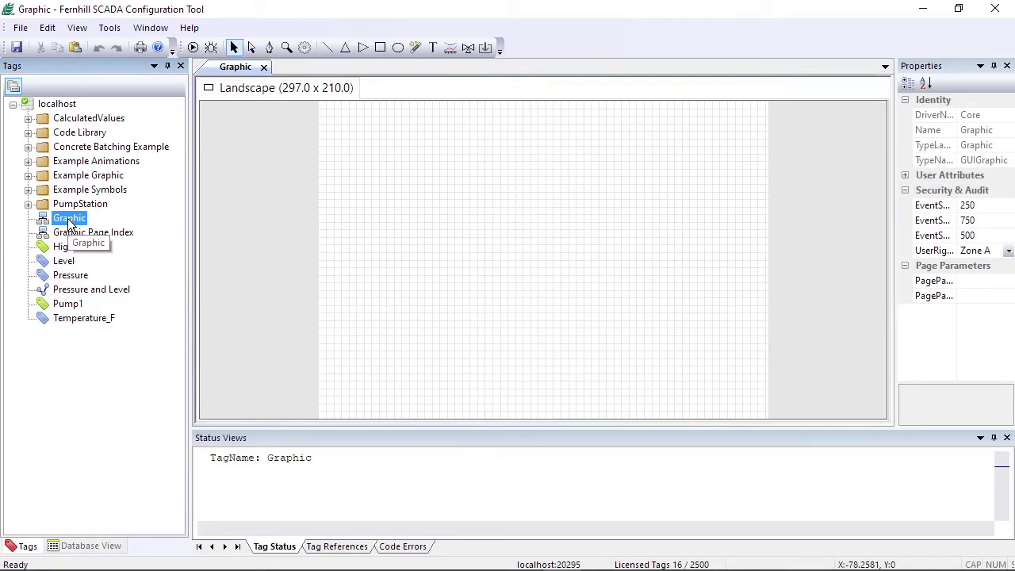
click(269, 48)
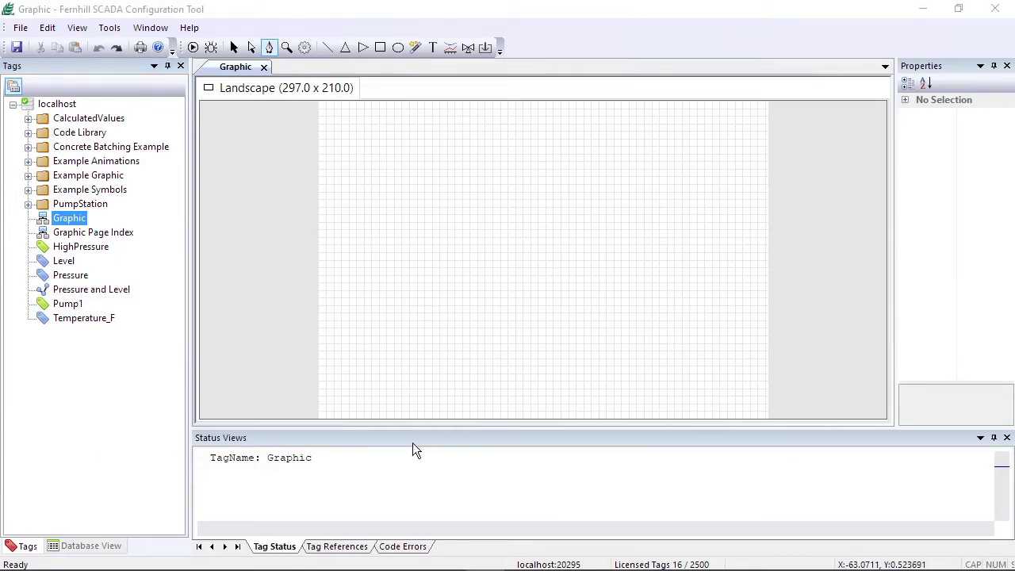
Draw a four-point stepped polyline near the top left (across, down, across), then deselect it.
click(341, 149)
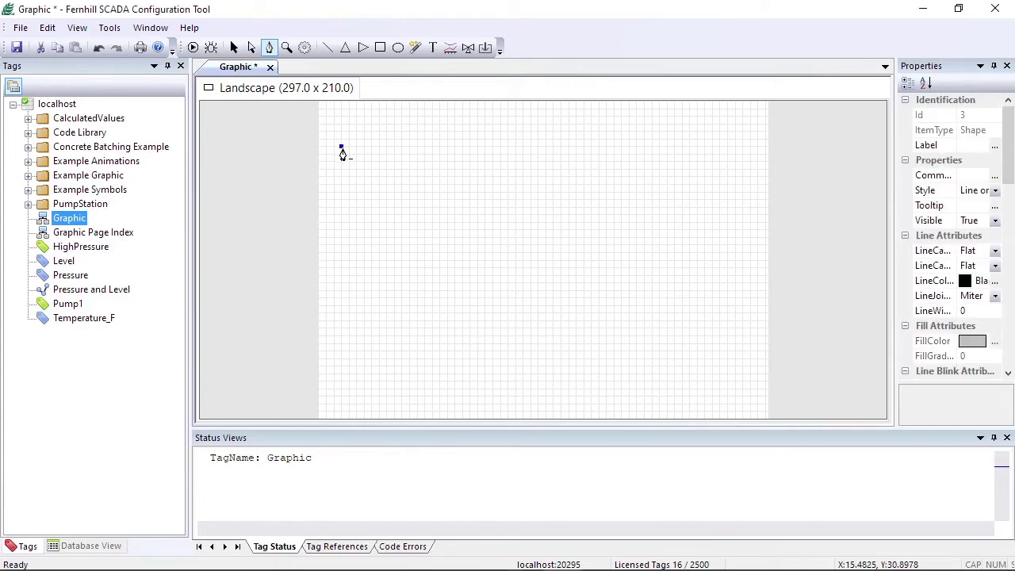
click(409, 151)
click(409, 198)
double_click(478, 196)
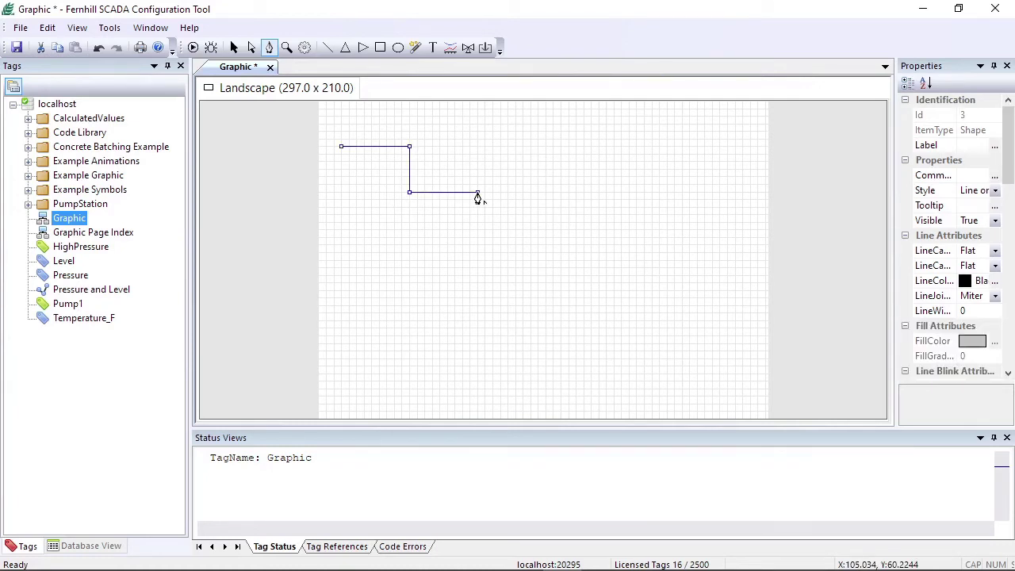
click(458, 238)
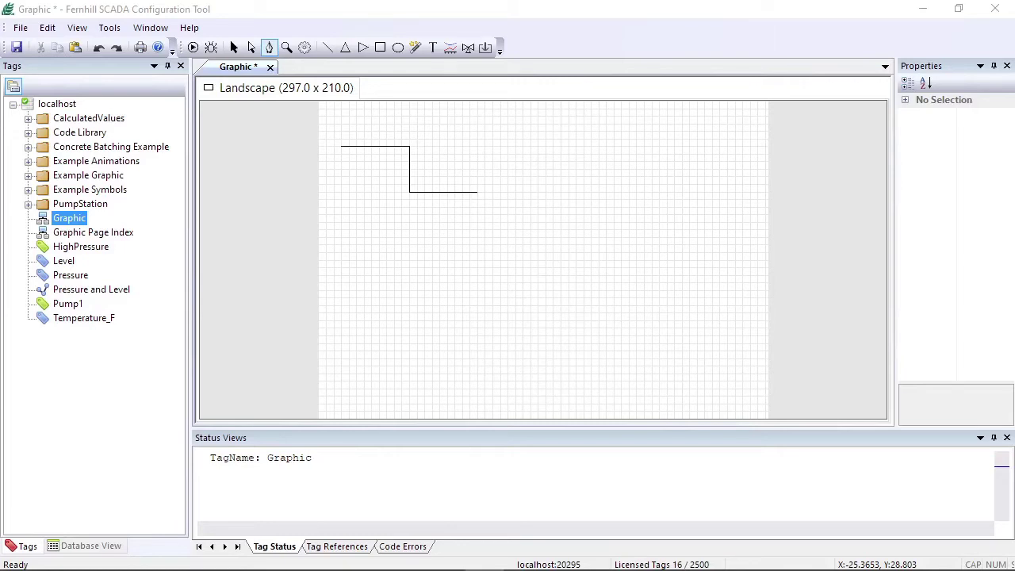
Draw a closed grey bow-tie valve right of the stepped line, closing at its start point.
click(508, 147)
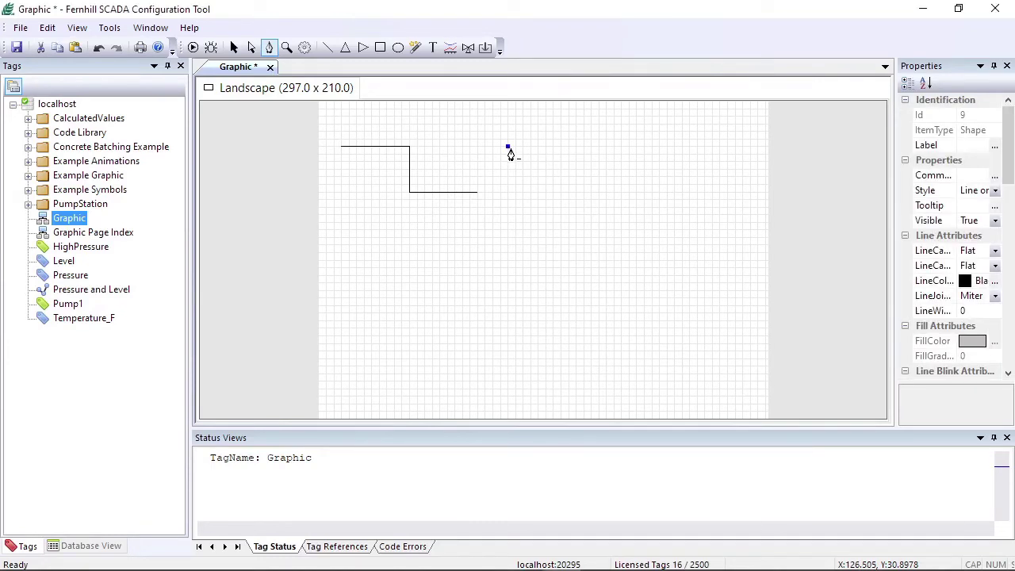
click(508, 197)
double_click(508, 198)
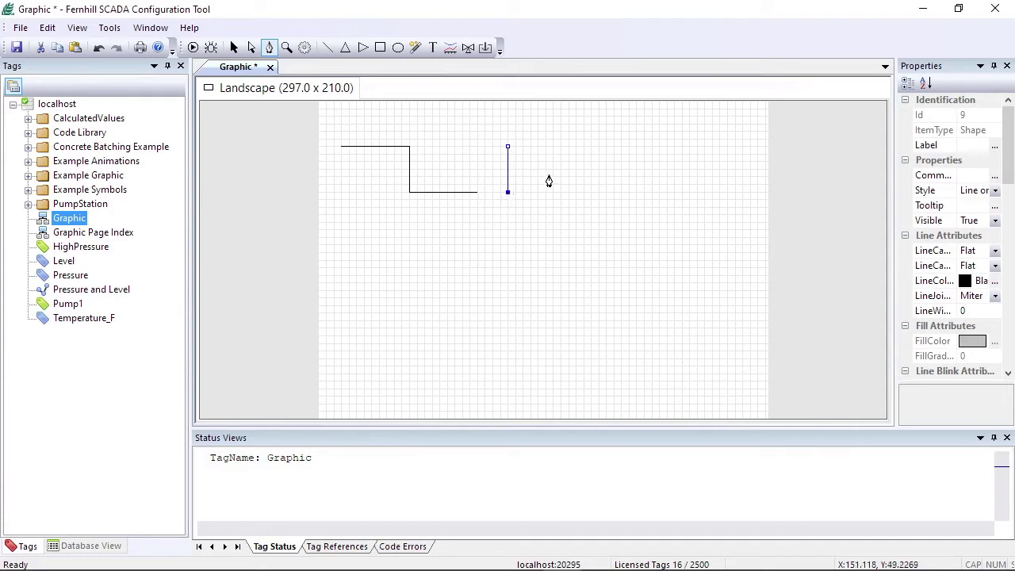
click(591, 149)
double_click(591, 149)
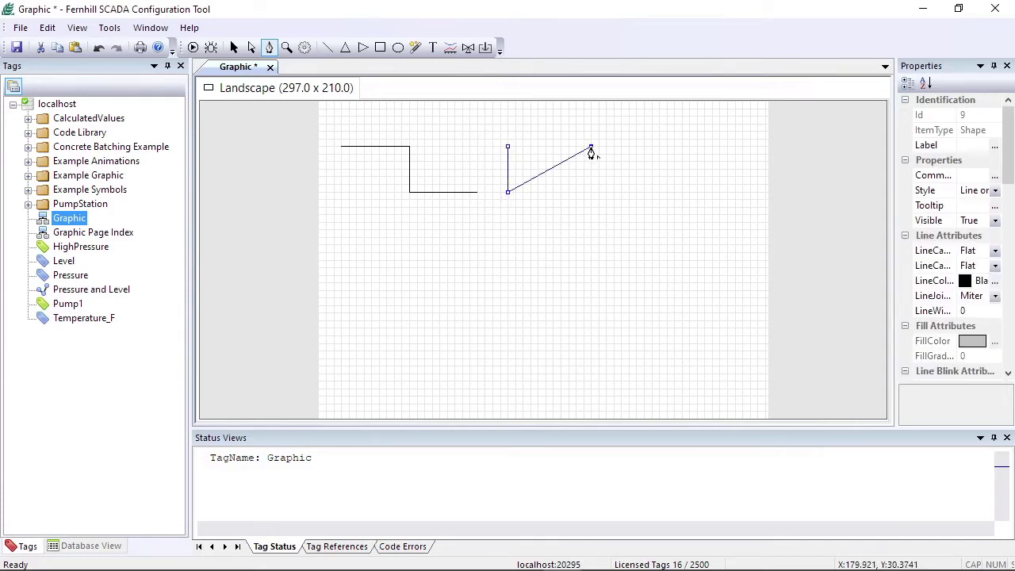
click(591, 193)
click(508, 153)
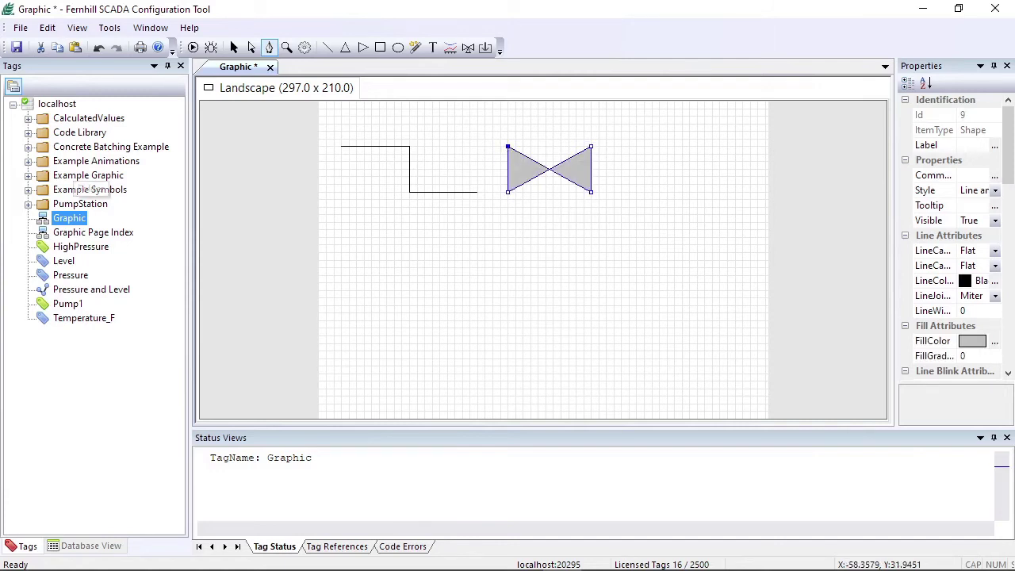
key(Escape)
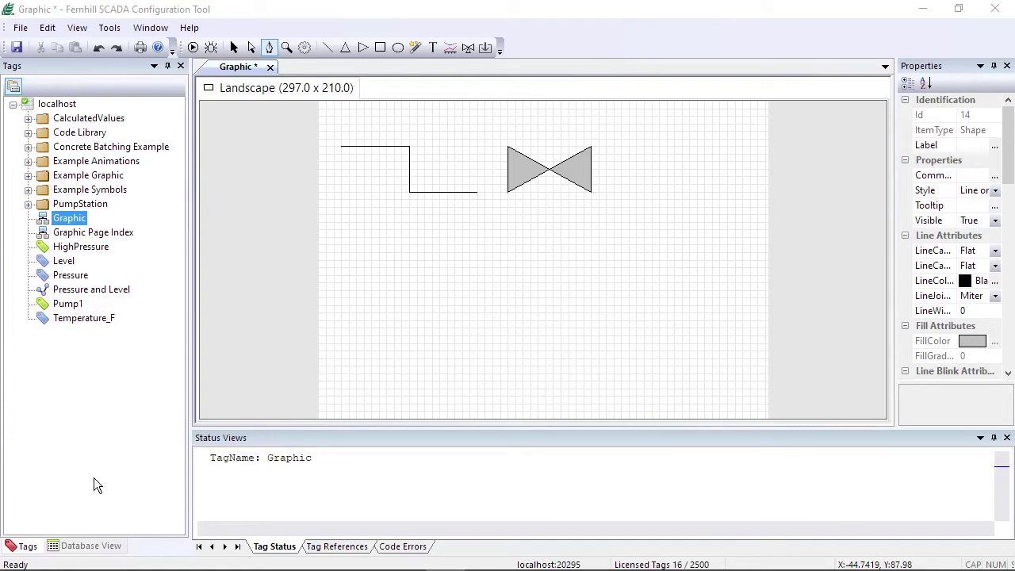
Draw an S-curve below the stepped line, with Bezier handles dragged at its middle point.
click(342, 231)
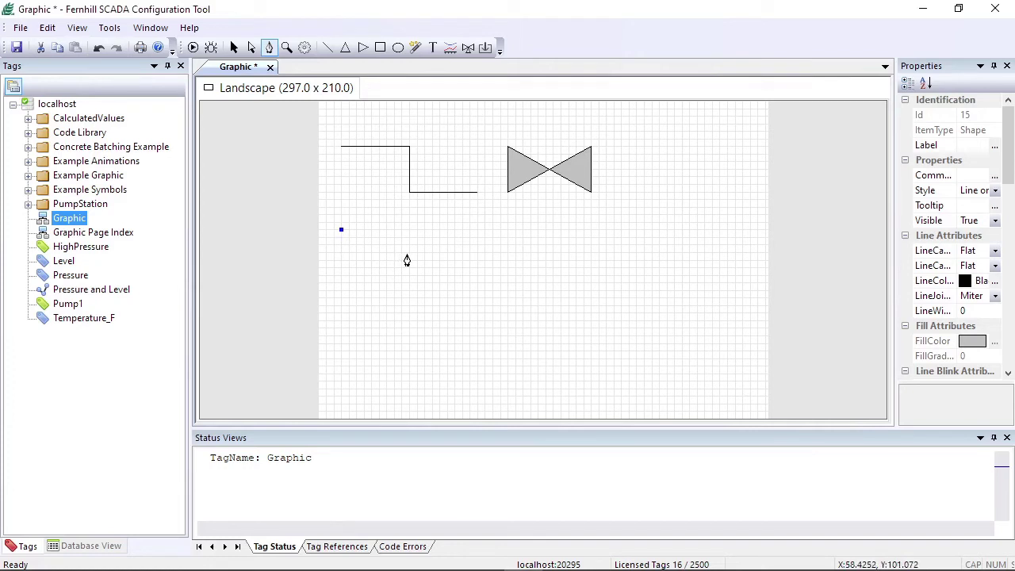
drag(410, 260, 391, 275)
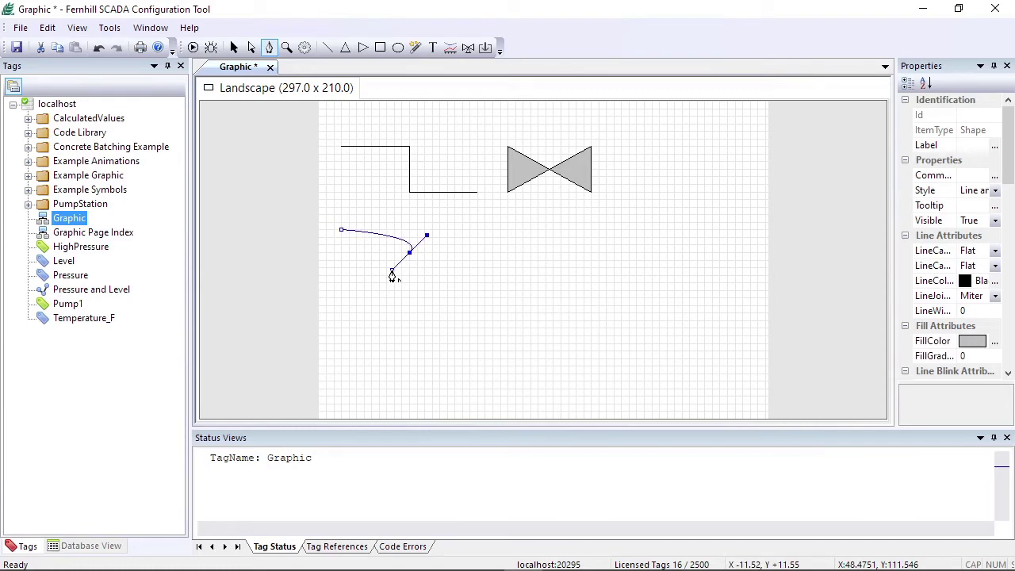
mouse_move(392, 275)
mouse_down()
mouse_move(411, 278)
mouse_move(406, 285)
mouse_up()
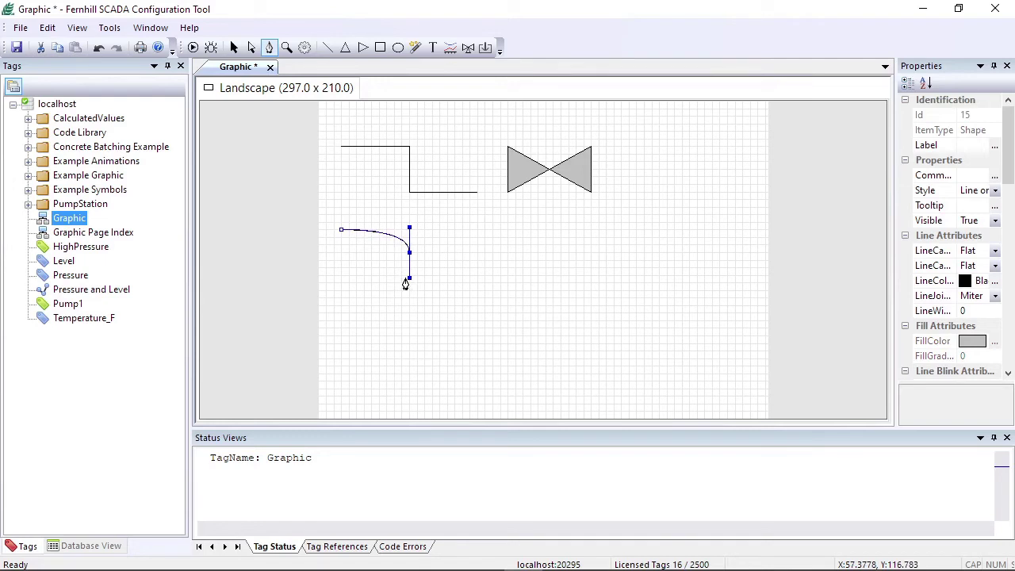
click(478, 276)
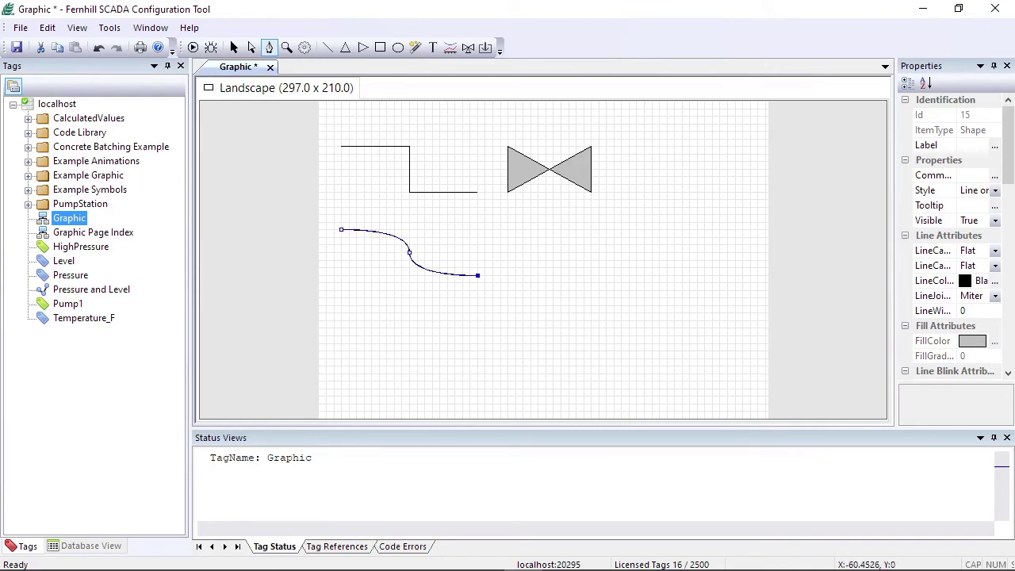
key(Escape)
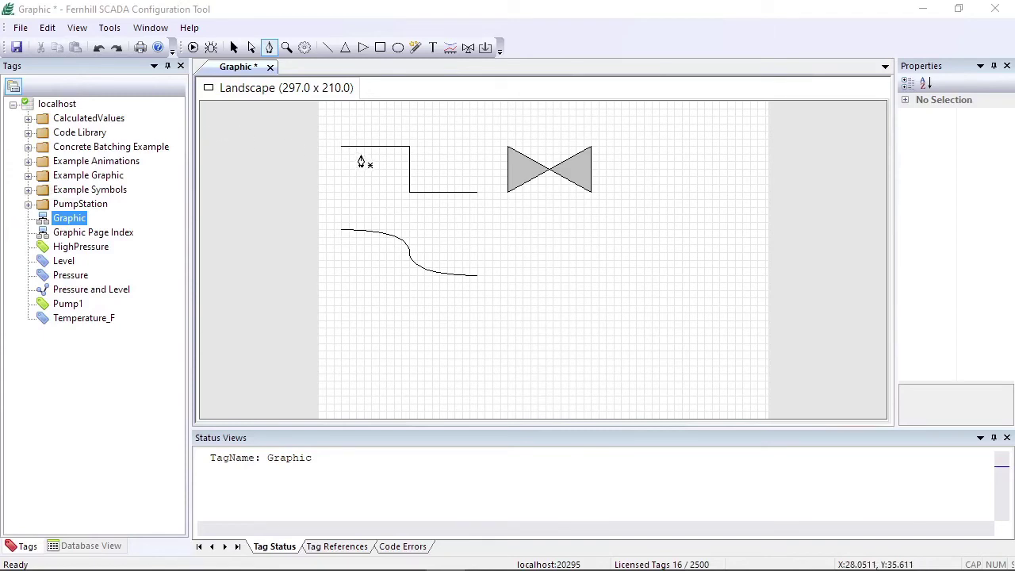
Draw a closed grey tank with an arched top below the valve, save, and open Graphic Editor help.
click(530, 343)
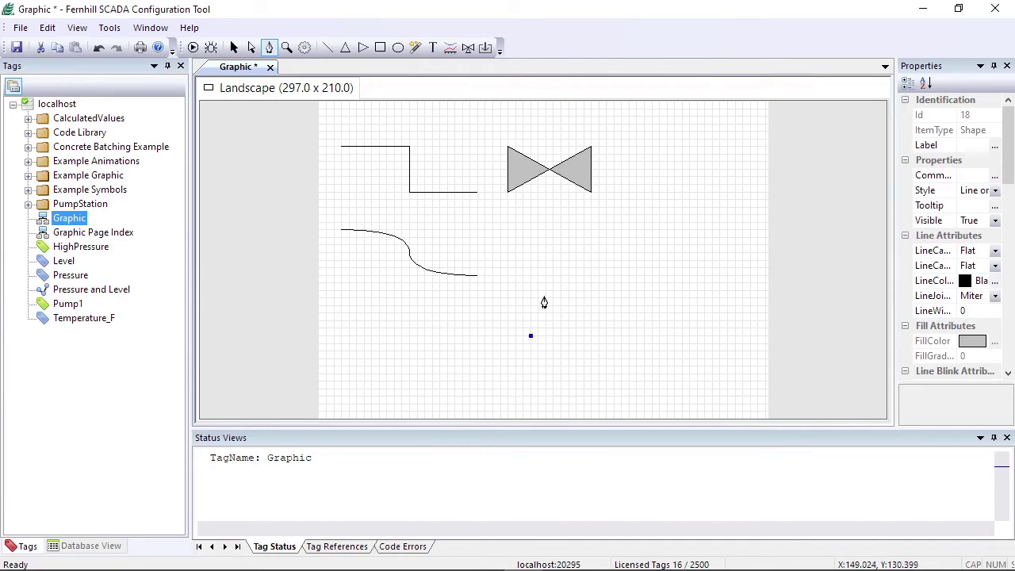
click(531, 272)
double_click(531, 267)
click(552, 258)
drag(553, 258, 577, 261)
click(576, 268)
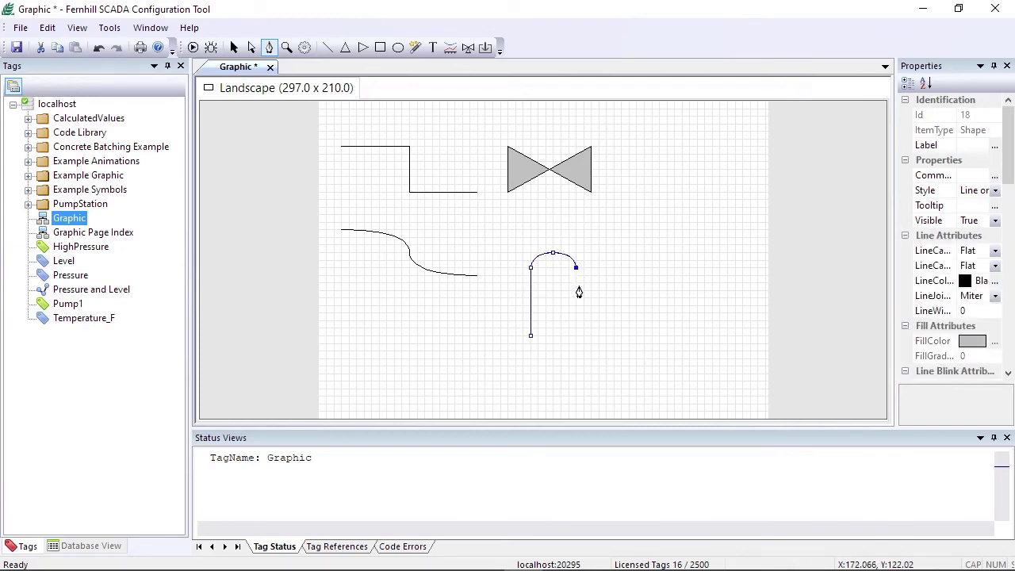
click(576, 339)
click(530, 336)
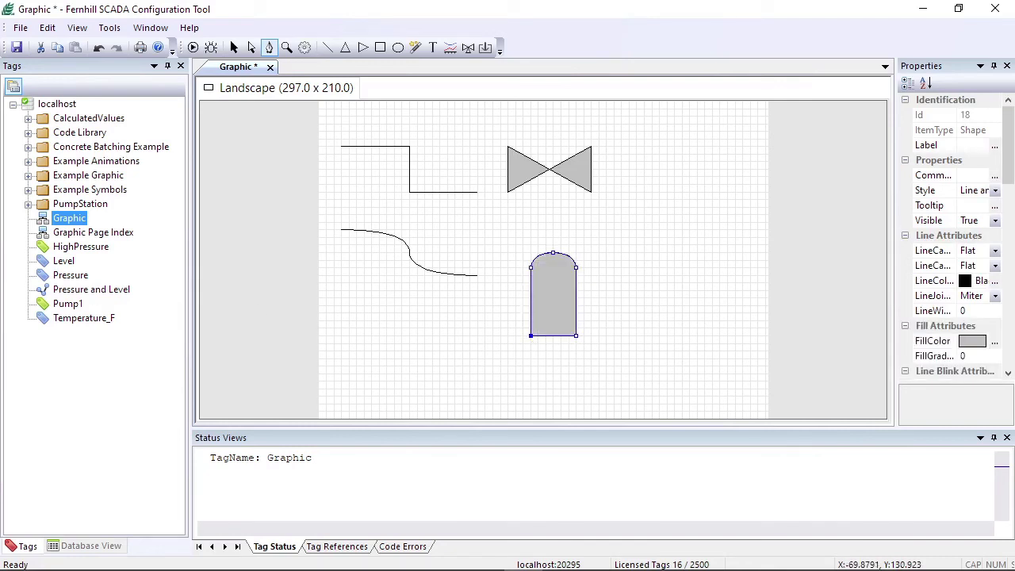
key(ctrl+s)
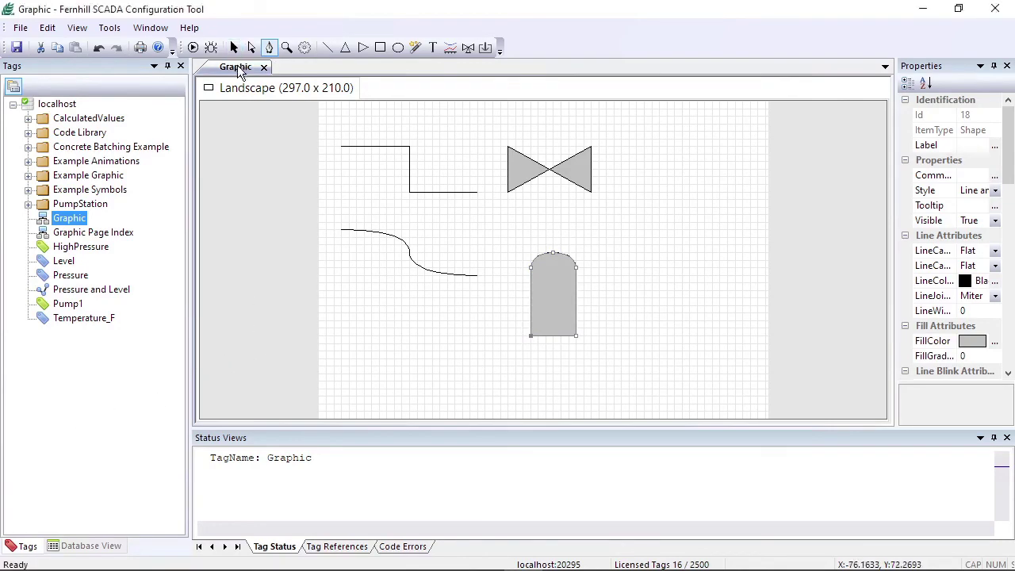
key(F1)
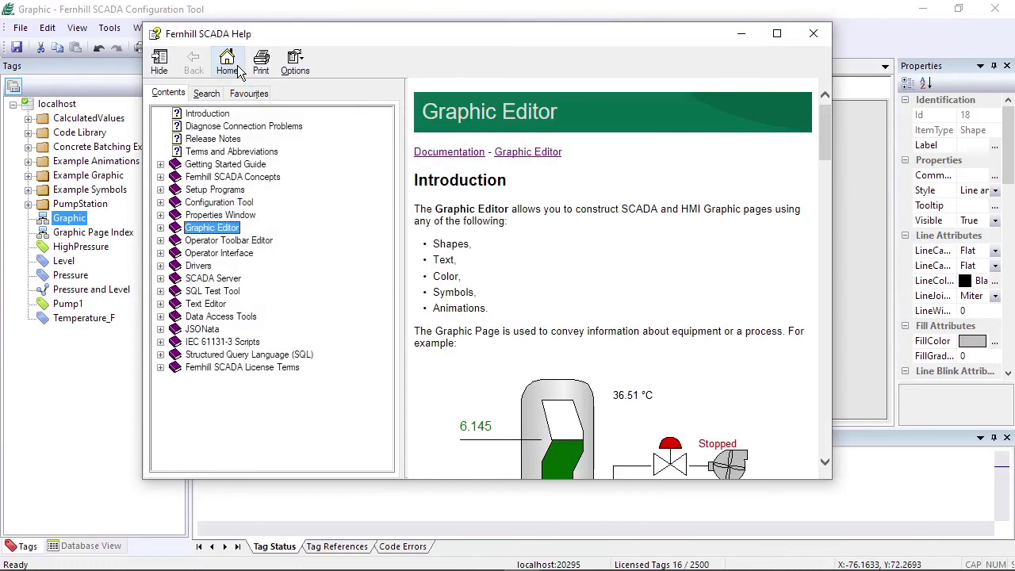